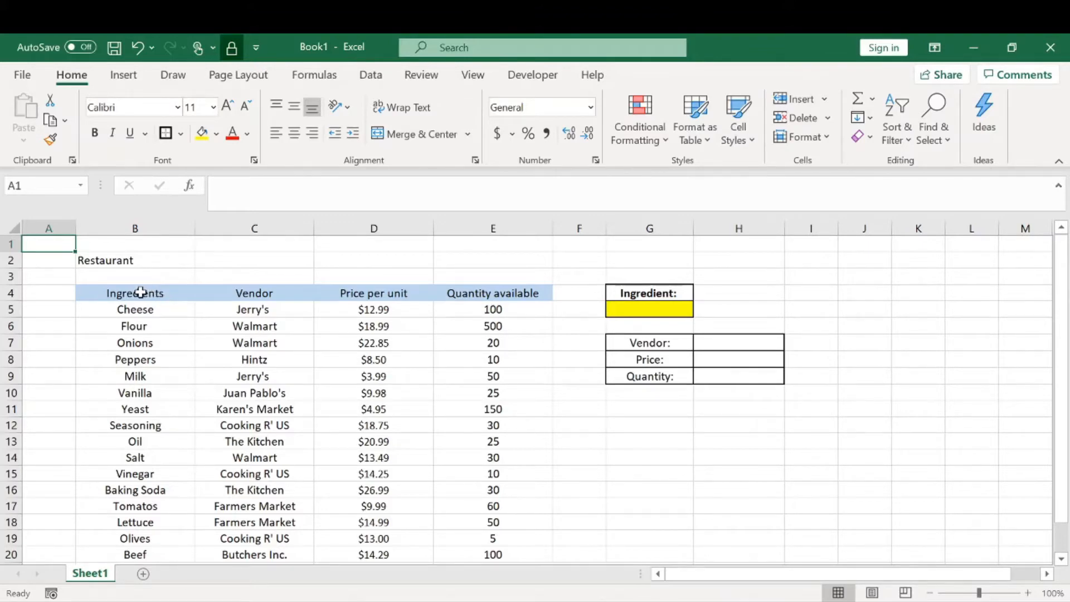
Step: Examine the restaurant table's ingredient, vendor, price and quantity columns and the empty lookup cells for vendor, price and quantity
{"action": "left_click_drag", "start_coordinate": [160, 306], "coordinate": [156, 539]}
{"action": "left_click_drag", "start_coordinate": [264, 309], "coordinate": [276, 418]}
{"action": "left_click_drag", "start_coordinate": [397, 311], "coordinate": [398, 411]}
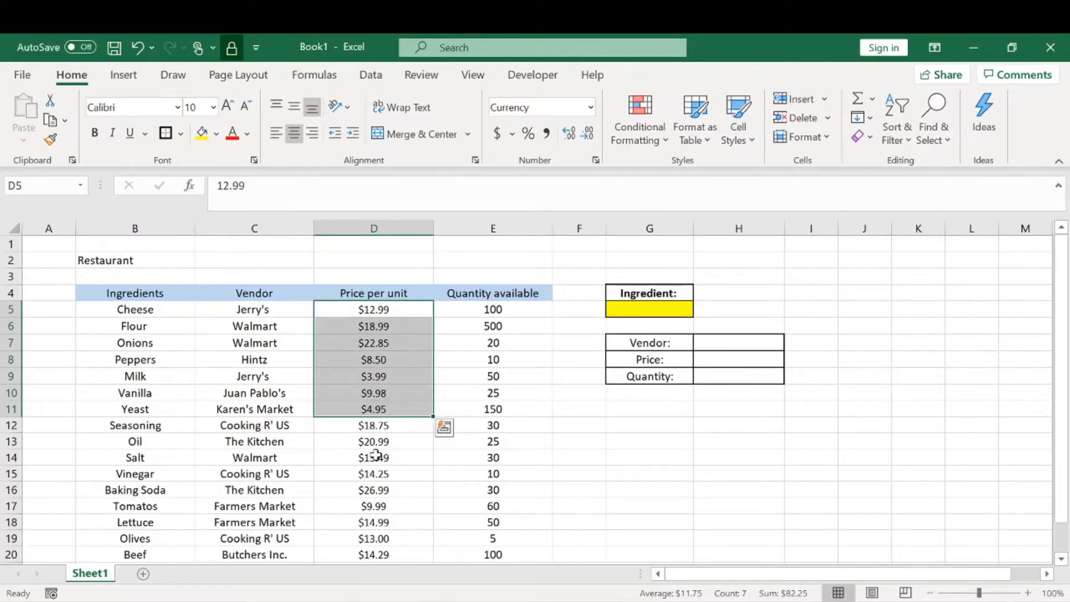
{"action": "left_click_drag", "start_coordinate": [518, 309], "coordinate": [513, 378]}
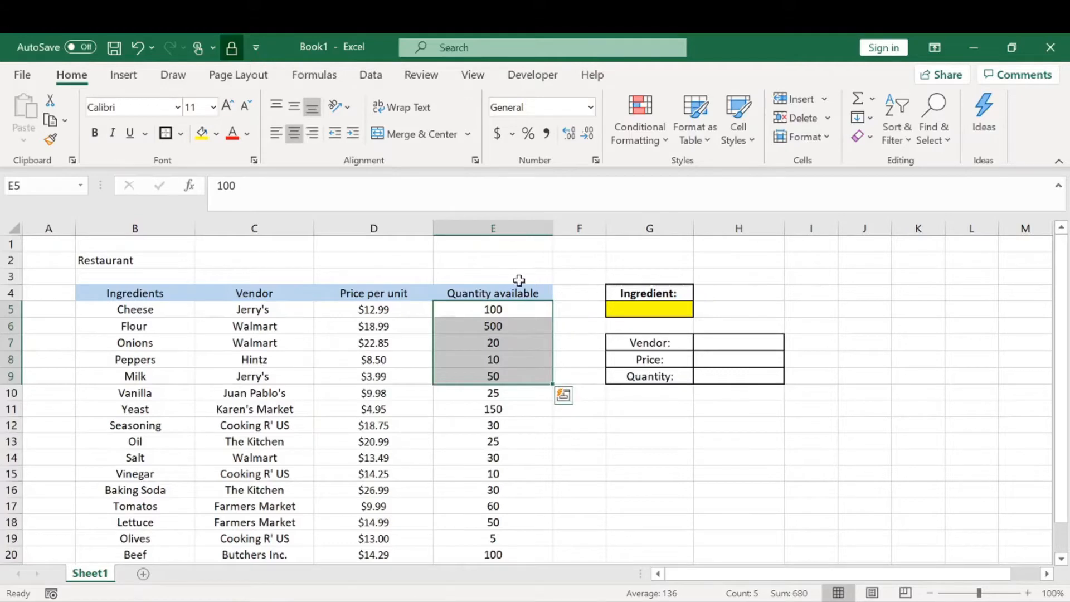
{"action": "left_click", "coordinate": [576, 311]}
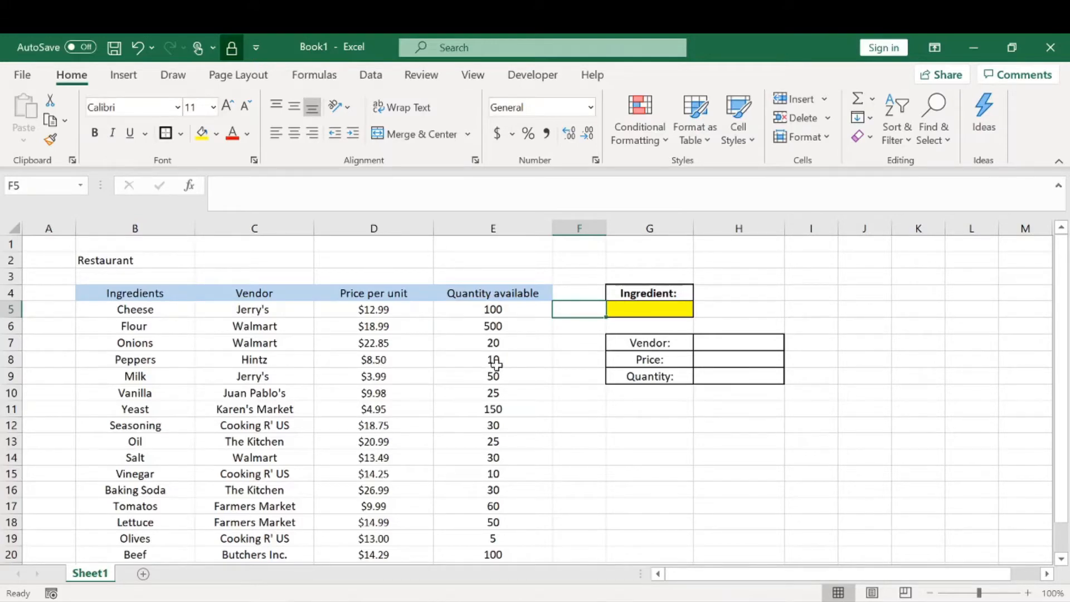
{"action": "left_click", "coordinate": [655, 307]}
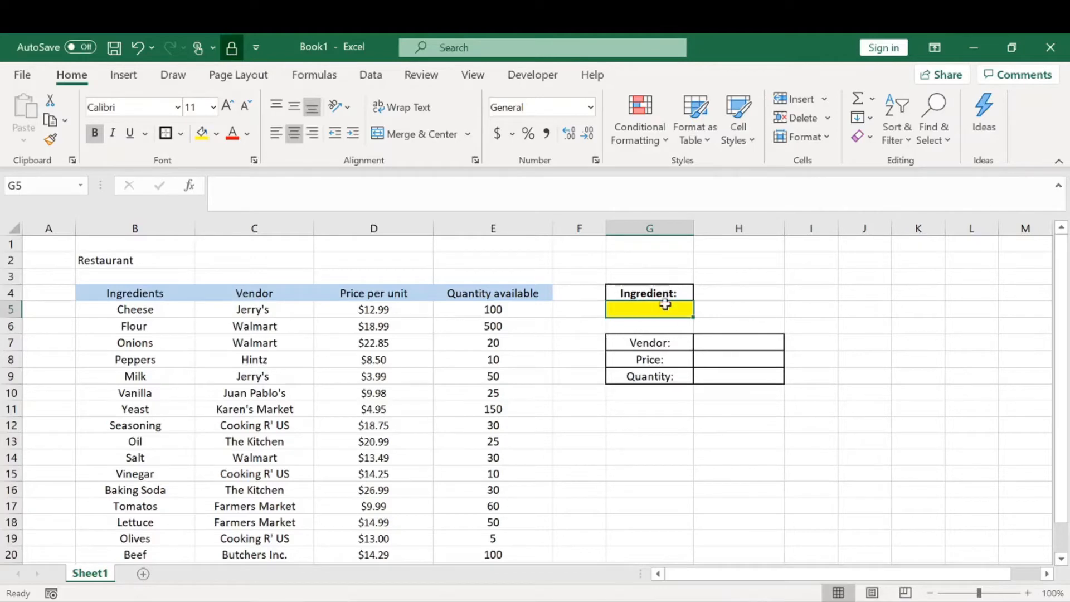
{"action": "left_click", "coordinate": [728, 340]}
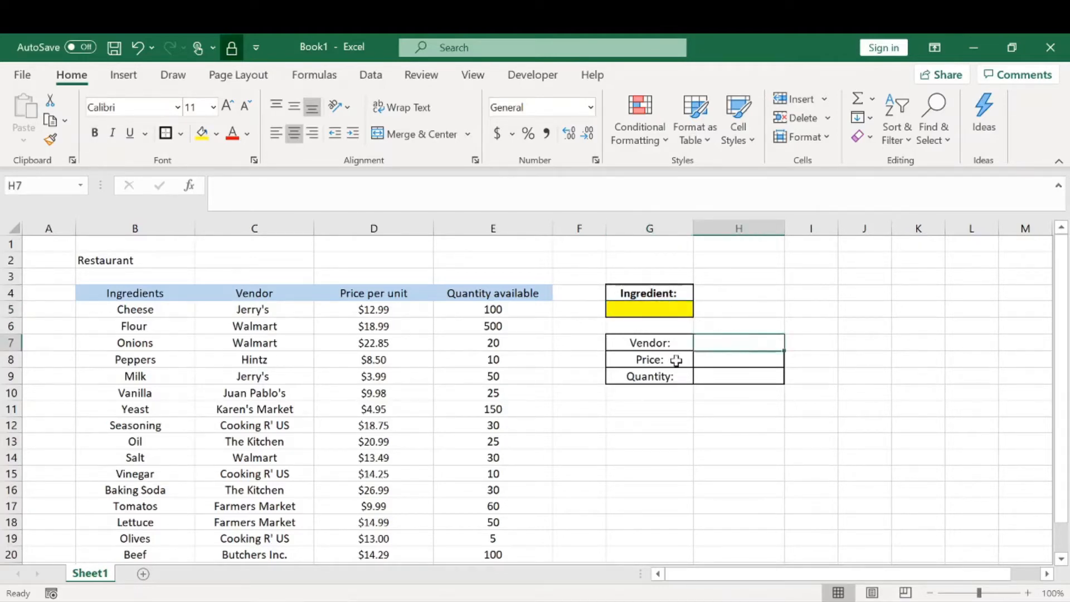
{"action": "left_click", "coordinate": [721, 360]}
{"action": "left_click", "coordinate": [723, 377]}
{"action": "left_click_drag", "start_coordinate": [133, 381], "coordinate": [409, 441]}
{"action": "left_click", "coordinate": [159, 462]}
{"action": "left_click_drag", "start_coordinate": [159, 467], "coordinate": [390, 477]}
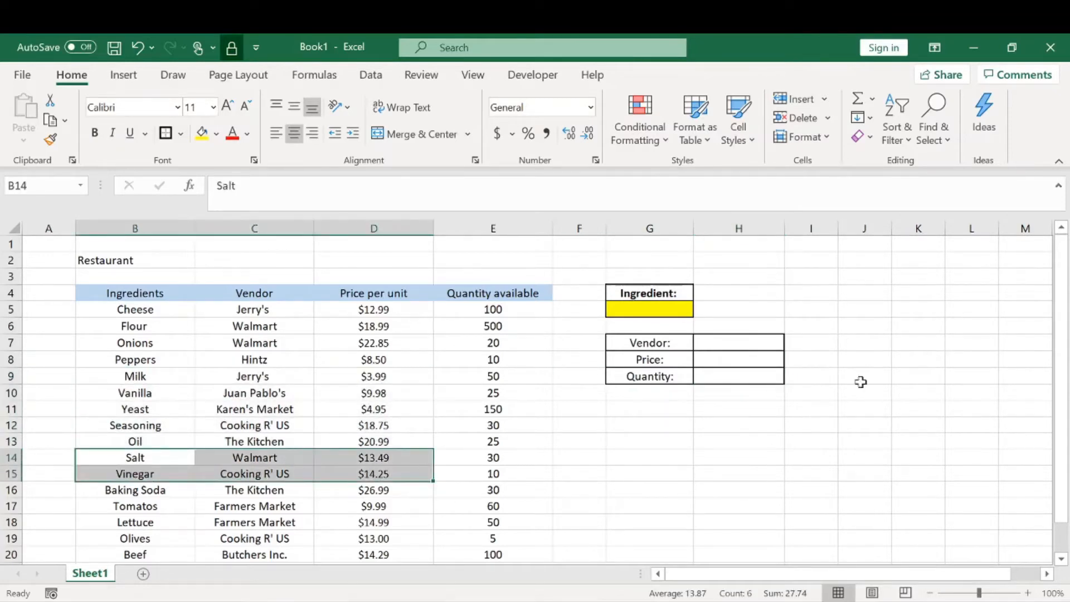
{"action": "left_click_drag", "start_coordinate": [903, 374], "coordinate": [900, 393]}
Step: Enter Oil as the ingredient in the yellow lookup cell G5
{"action": "left_click", "coordinate": [653, 294]}
{"action": "left_click", "coordinate": [659, 309]}
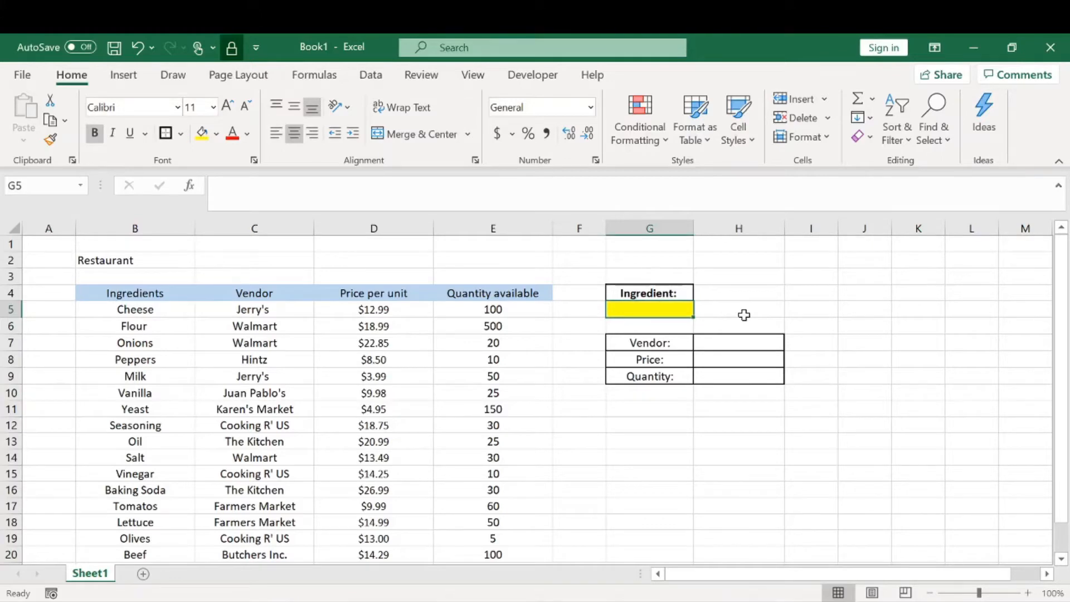
{"action": "type", "text": "O"}
{"action": "key", "text": "Return"}
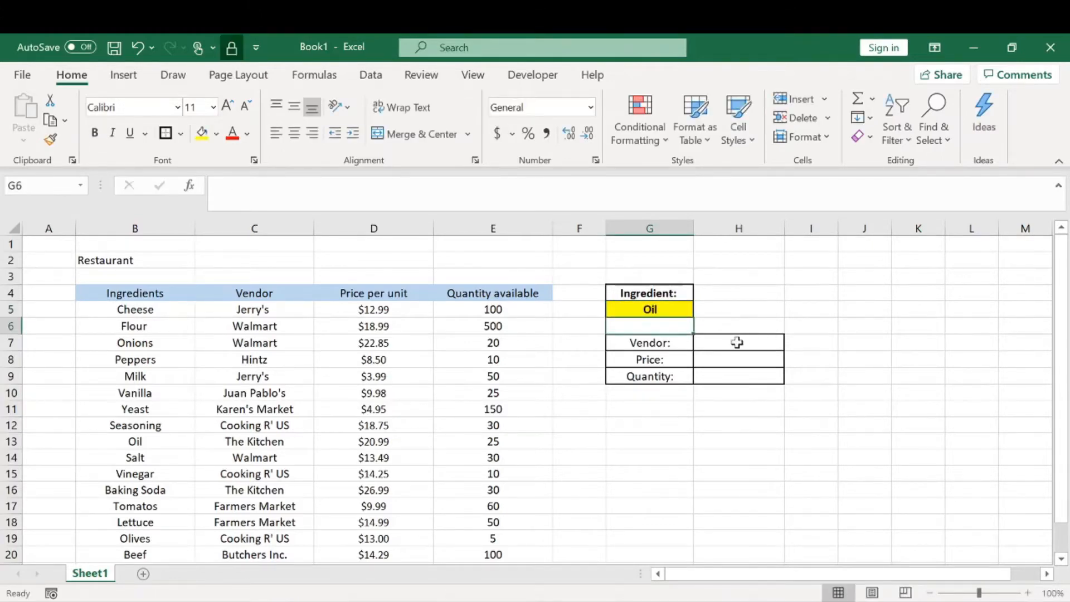
Step: In H7, look up the vendor with VLOOKUP of G5 in B4:E21, column 2, exact match (FALSE), and check it against the Oil row
{"action": "left_click", "coordinate": [750, 346]}
{"action": "type", "text": "=vl"}
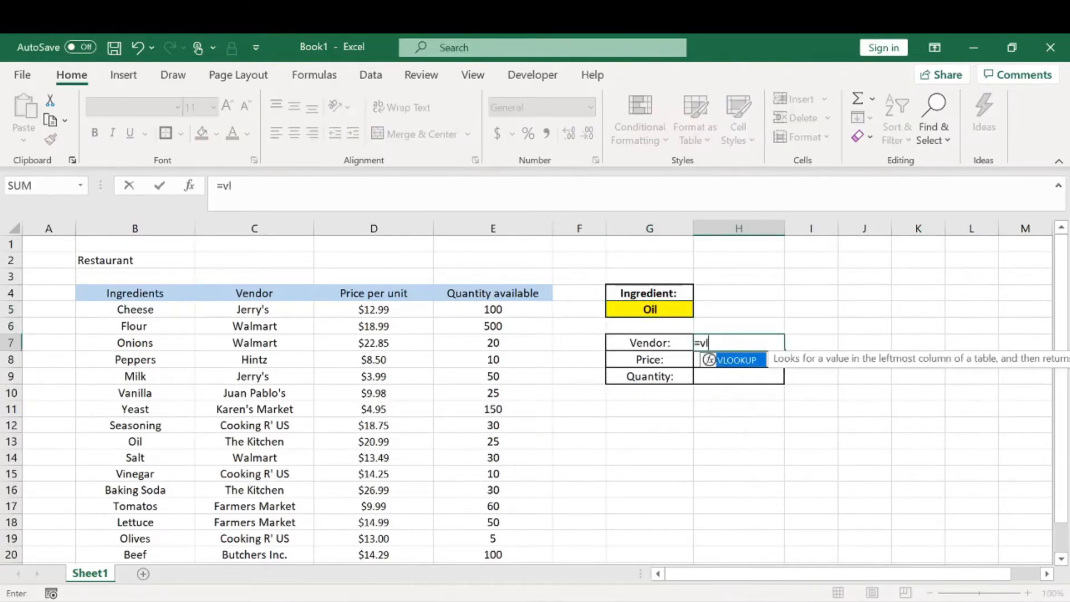
{"action": "key", "text": "Tab"}
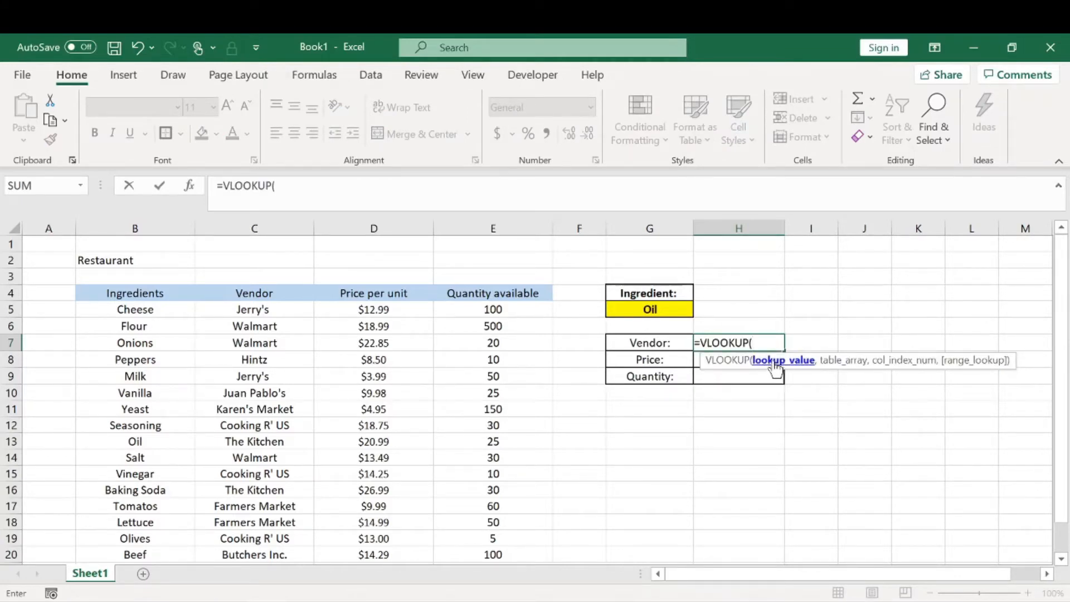
{"action": "left_click", "coordinate": [662, 310]}
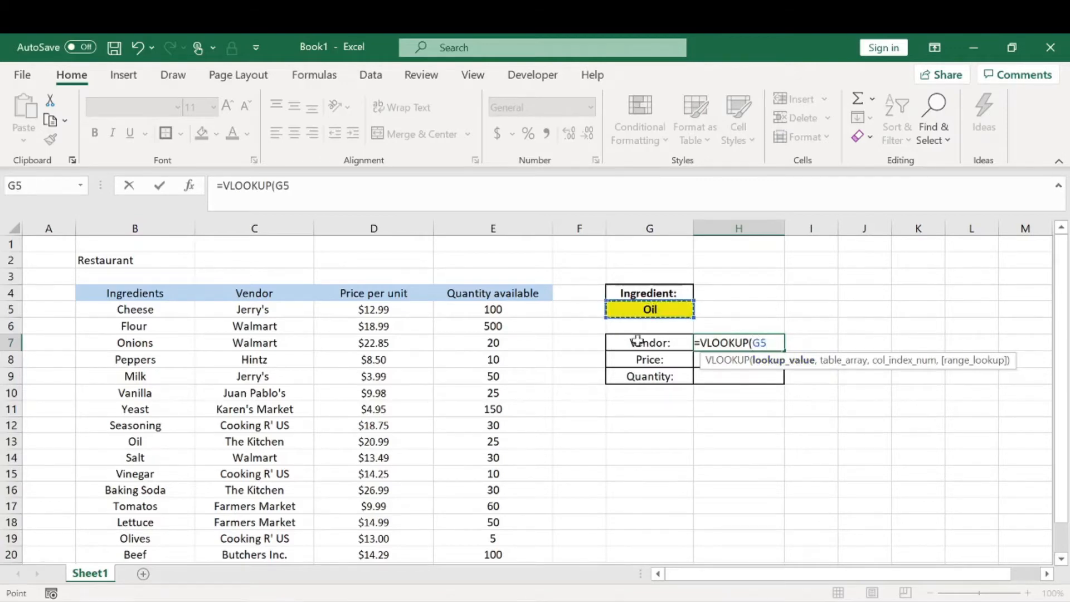
{"action": "type", "text": ","}
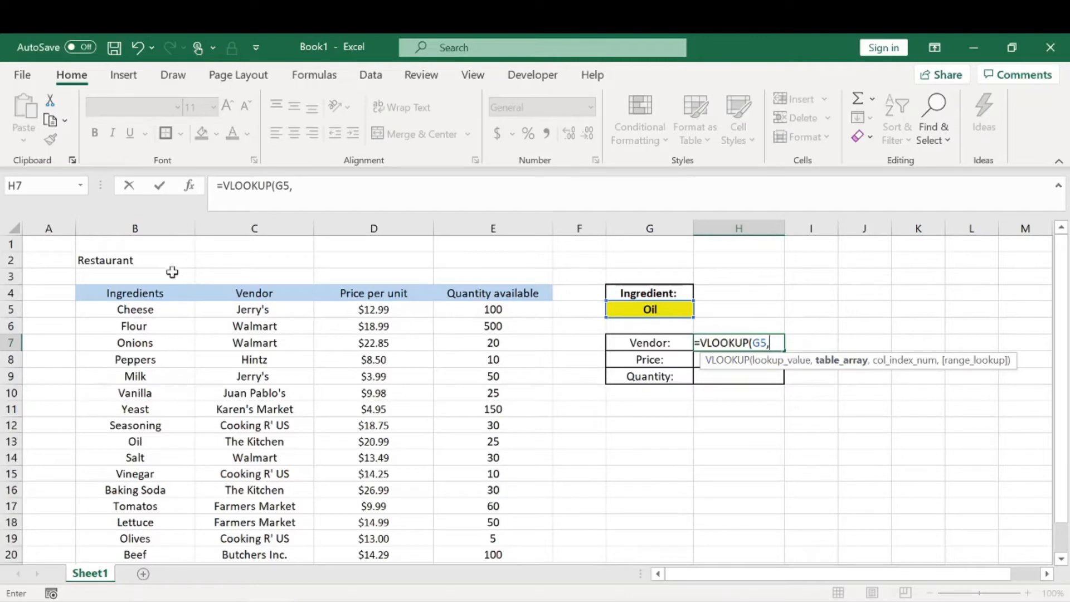
{"action": "left_click_drag", "start_coordinate": [156, 293], "coordinate": [493, 537]}
{"action": "scroll", "coordinate": [704, 406], "scroll_direction": "up", "scroll_amount": 1}
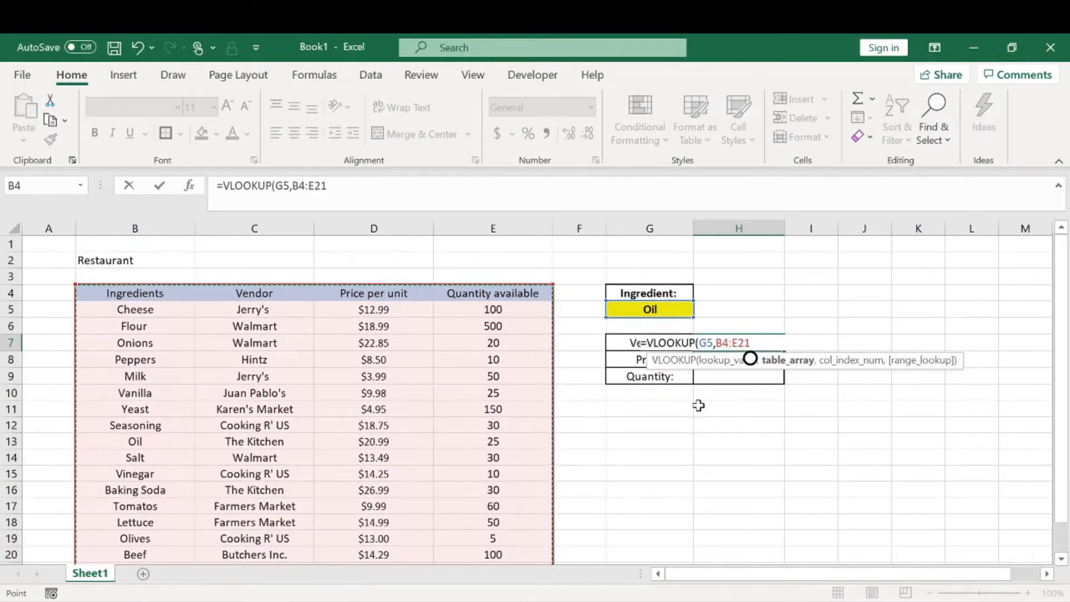
{"action": "type", "text": ",2"}
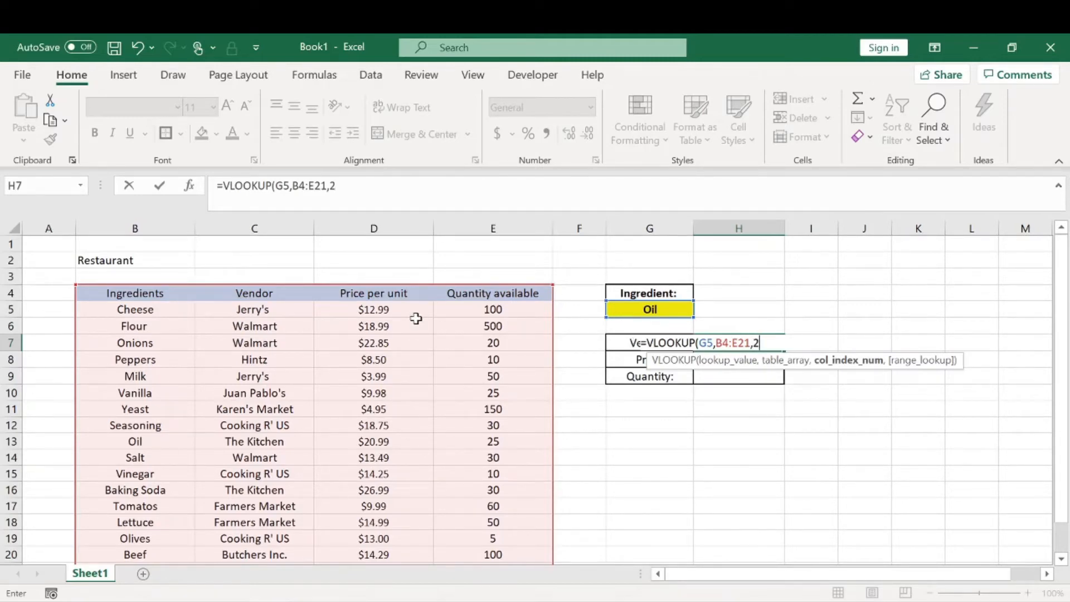
{"action": "type", "text": ","}
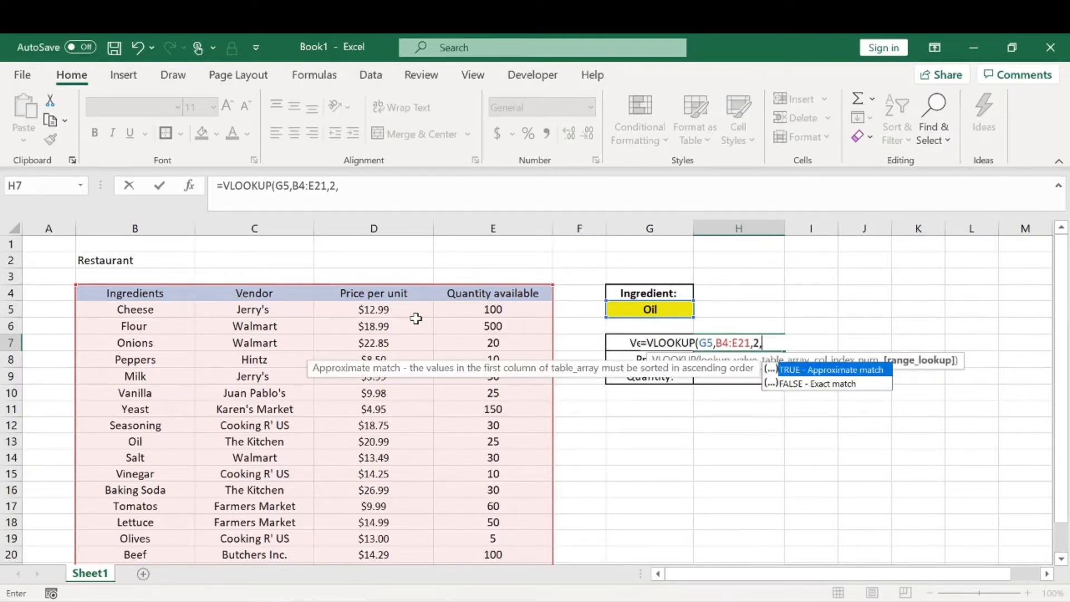
{"action": "left_click", "coordinate": [815, 383]}
{"action": "double_click", "coordinate": [817, 385]}
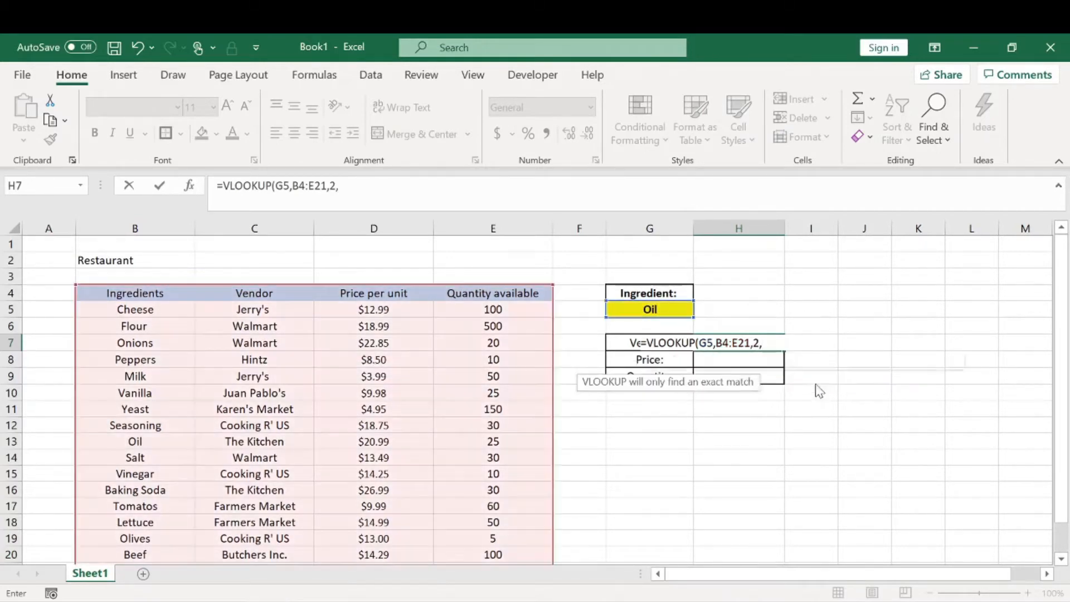
{"action": "key", "text": "Return"}
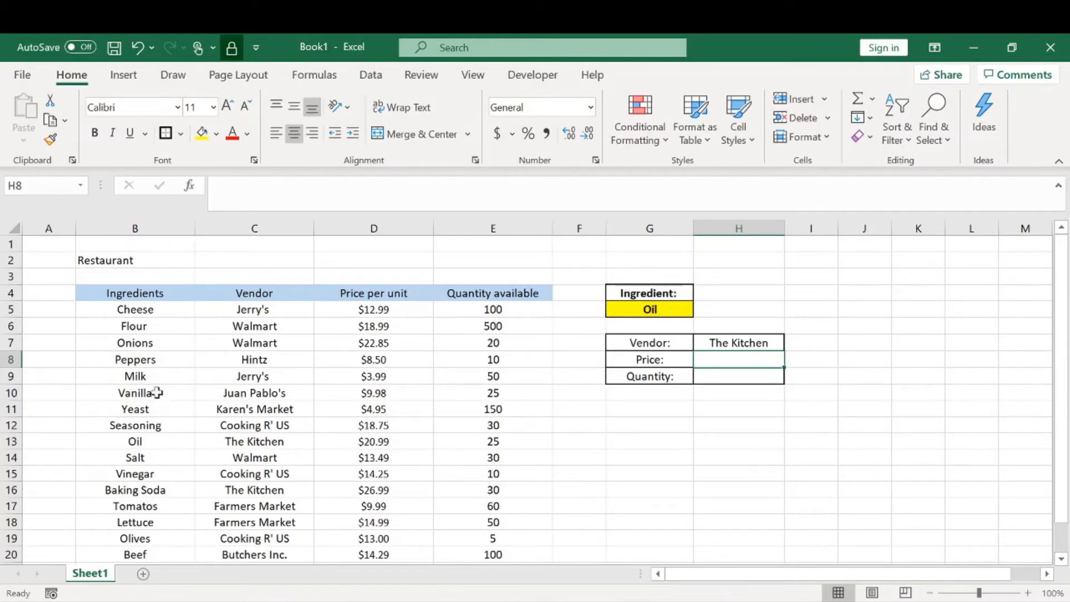
{"action": "left_click", "coordinate": [138, 442]}
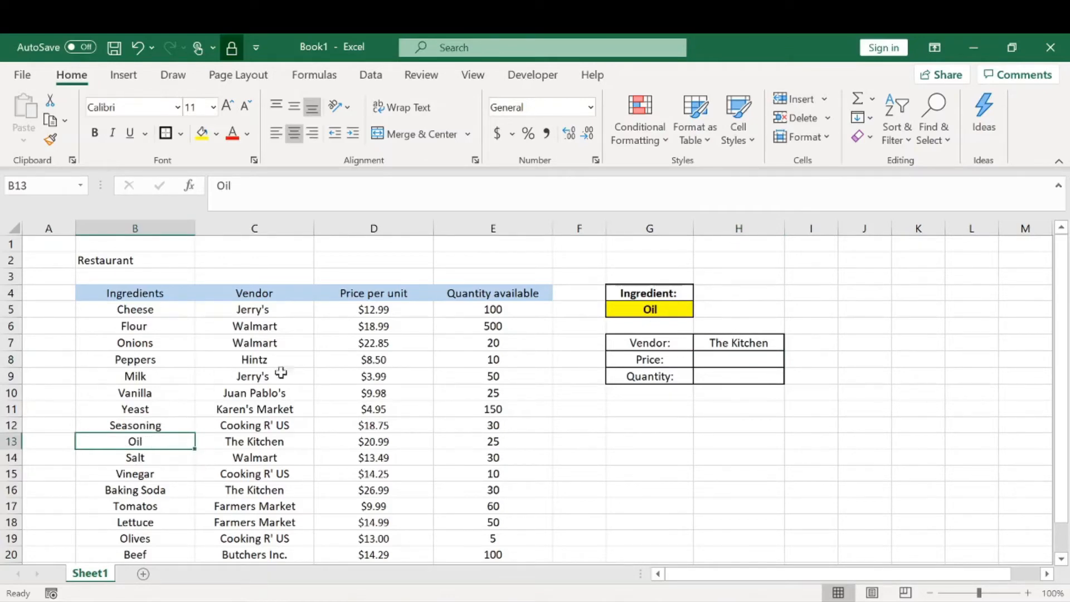
{"action": "left_click", "coordinate": [294, 444]}
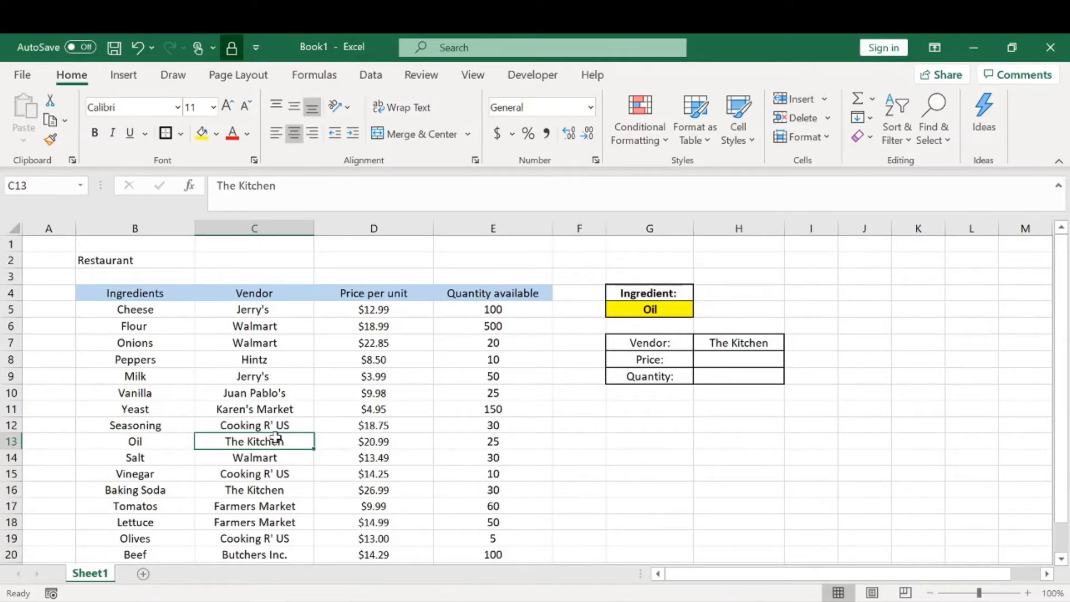
Step: In H8, look up the price with VLOOKUP of G5 in B4:E21, column 3, exact match (FALSE)
{"action": "left_click", "coordinate": [735, 365]}
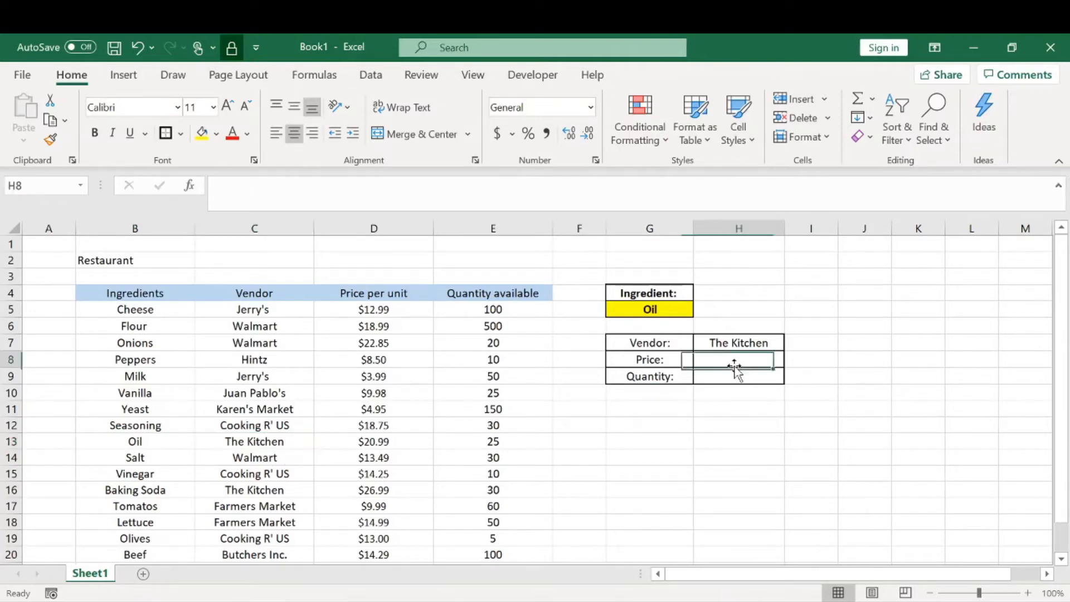
{"action": "type", "text": "=vl"}
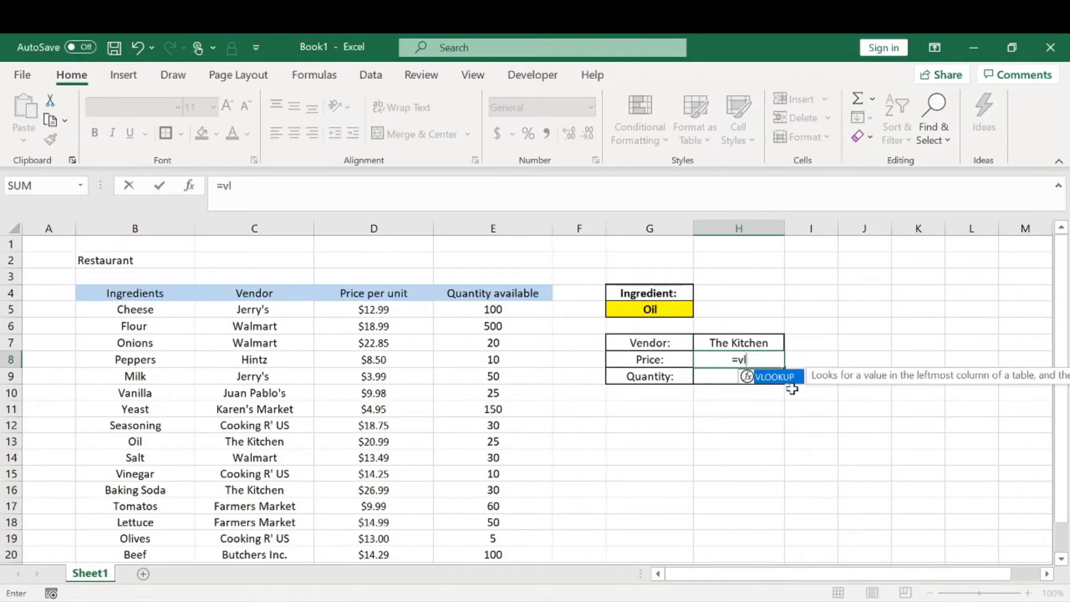
{"action": "key", "text": "Tab"}
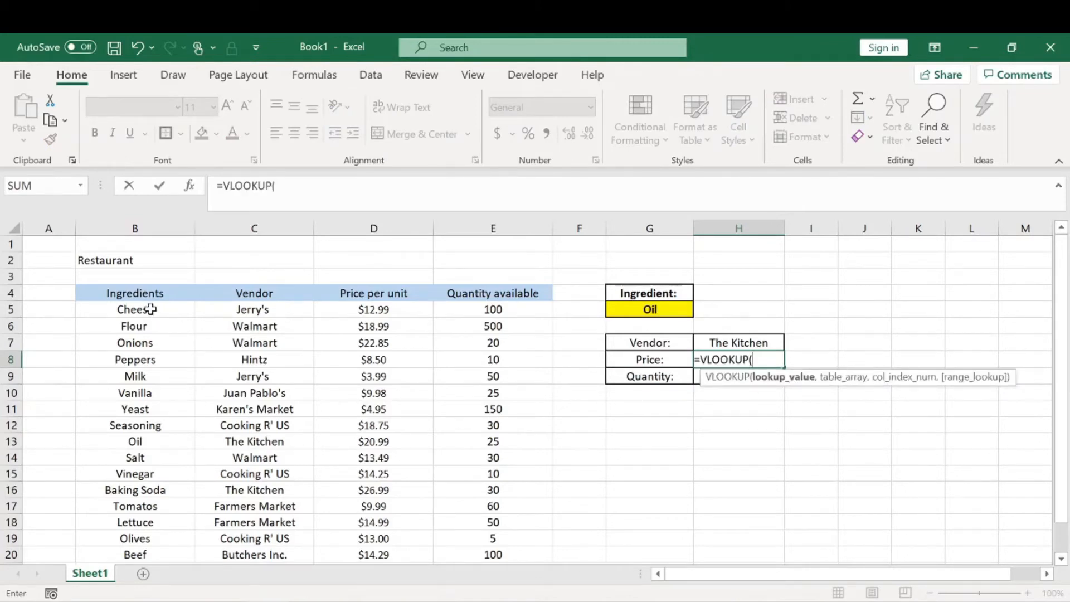
{"action": "left_click", "coordinate": [661, 312]}
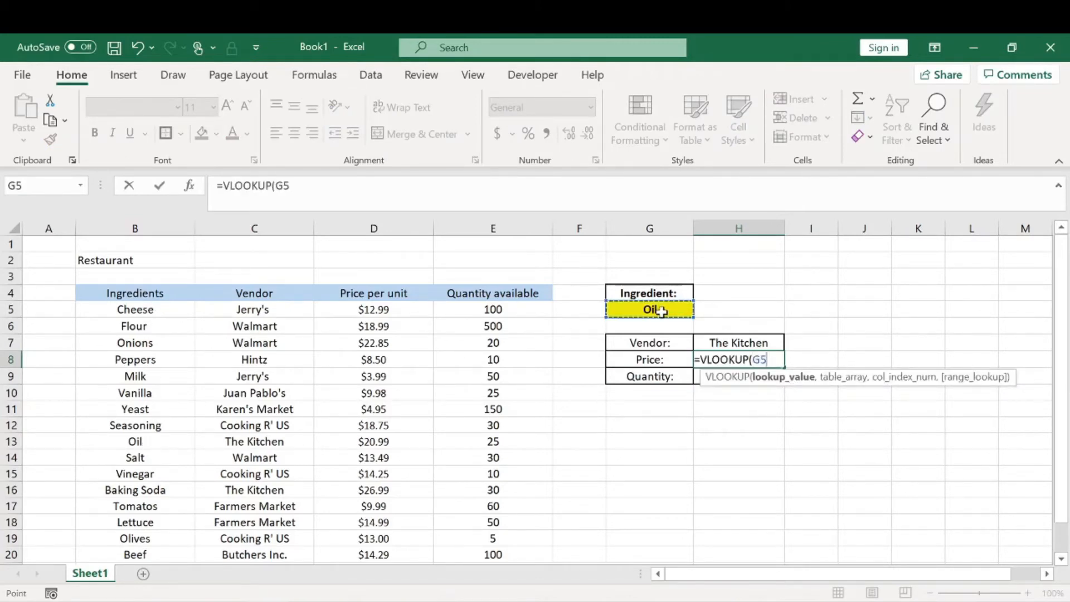
{"action": "type", "text": ","}
{"action": "left_click_drag", "start_coordinate": [114, 296], "coordinate": [483, 536]}
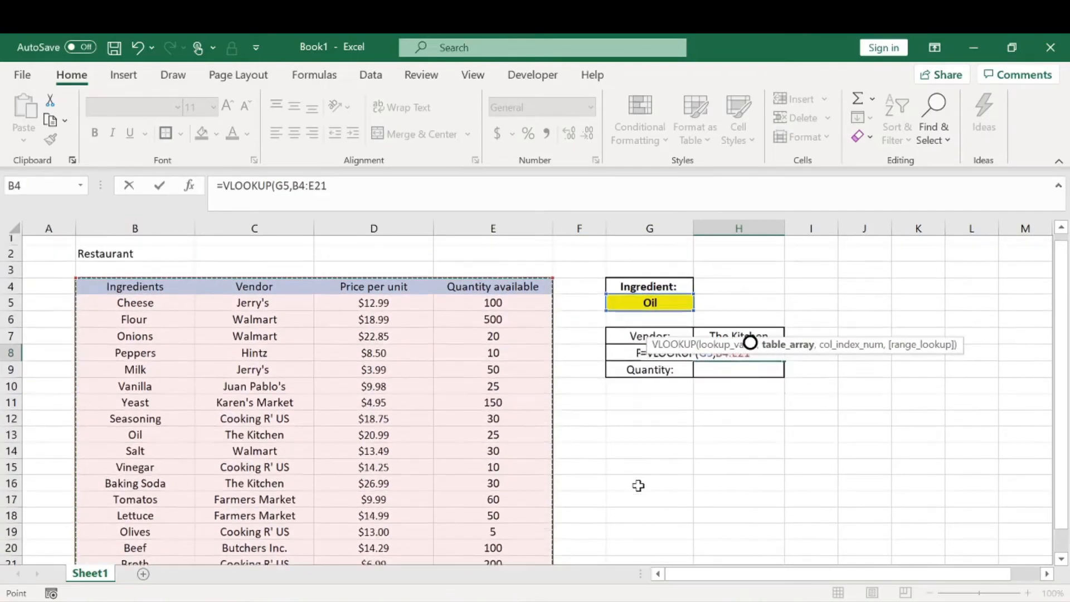
{"action": "type", "text": ","}
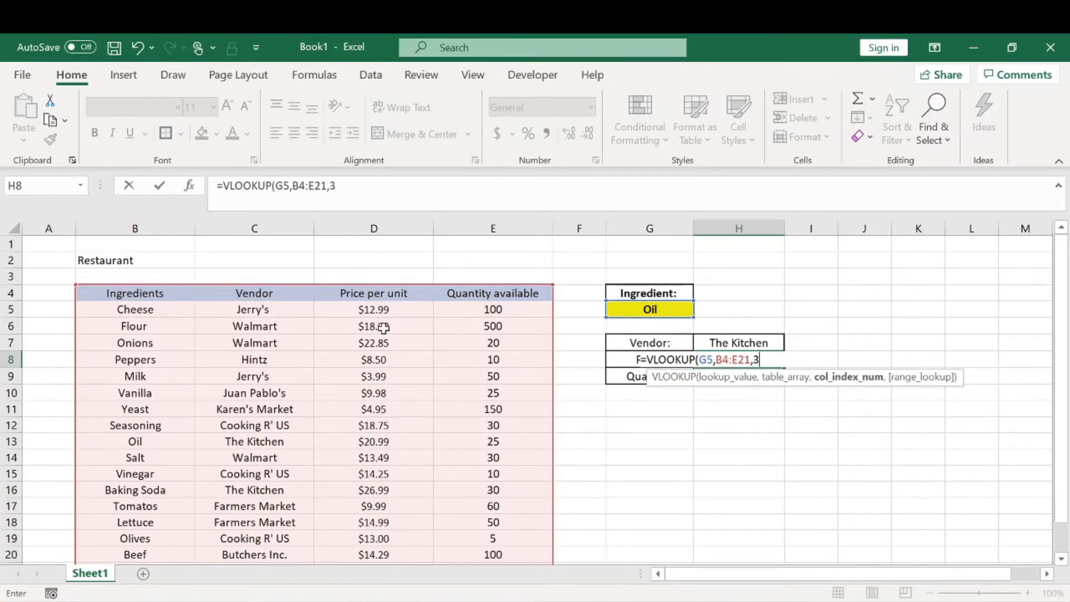
{"action": "type", "text": "3,"}
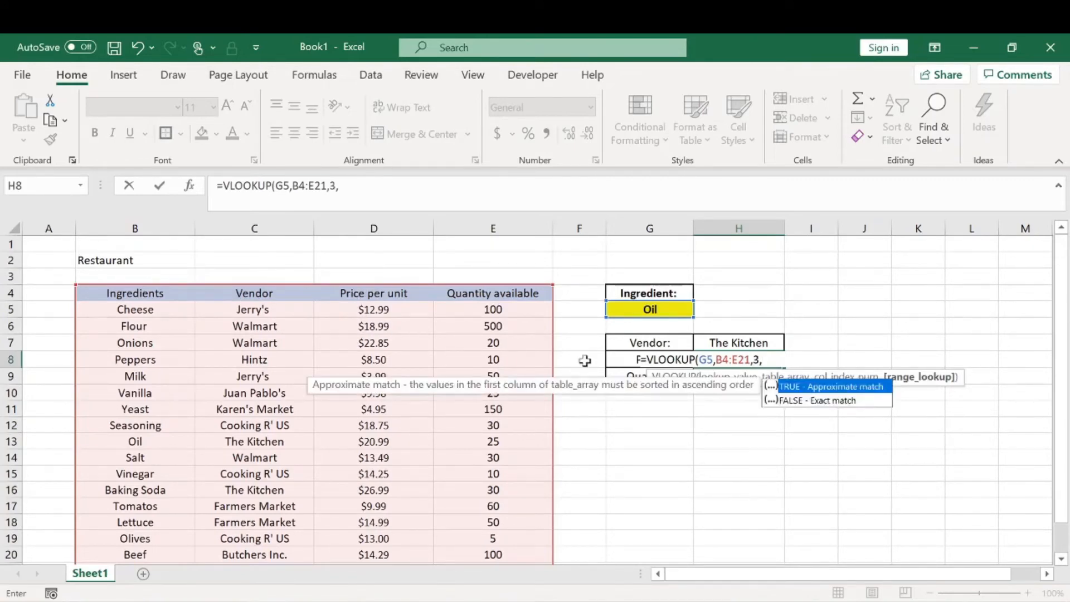
{"action": "left_click", "coordinate": [823, 400]}
{"action": "double_click", "coordinate": [823, 400]}
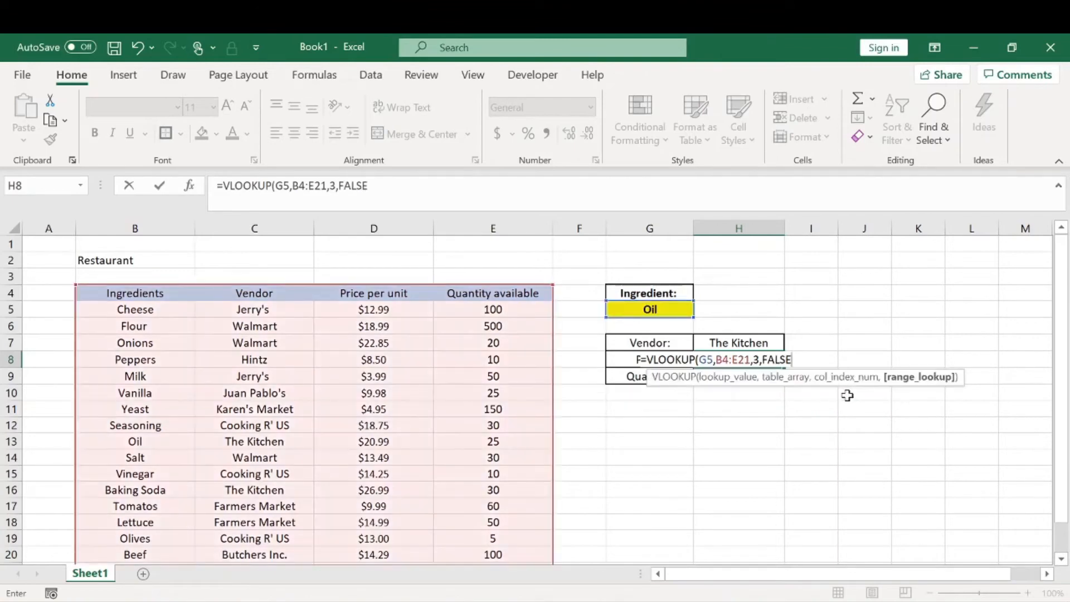
{"action": "key", "text": "Return"}
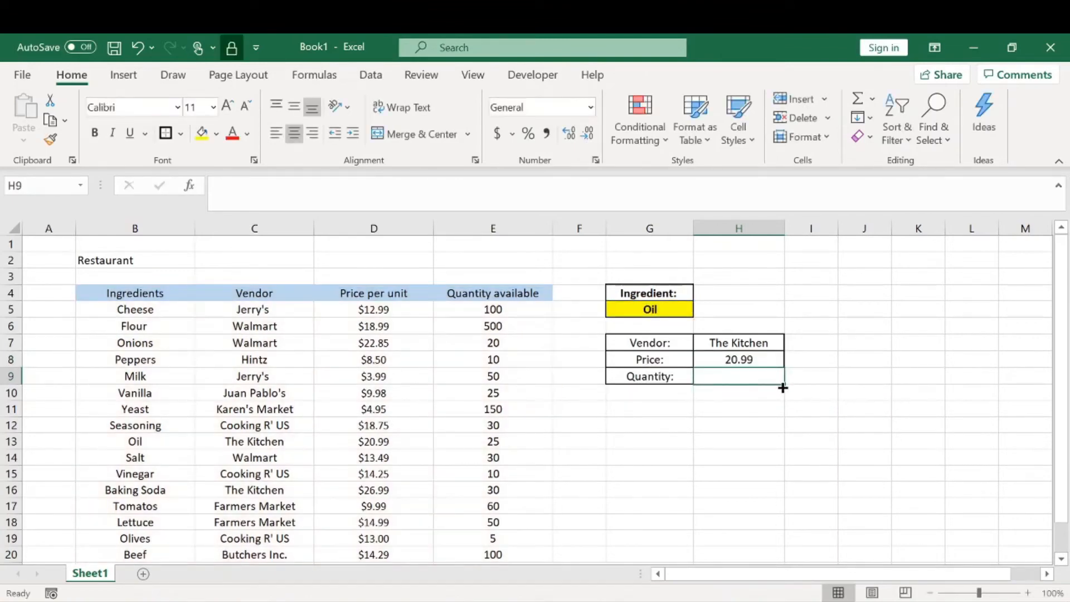
Step: In H9, look up the quantity with VLOOKUP of G5 in B4:E21, column 4, FALSE, and compare the results with the Oil row
{"action": "type", "text": "="}
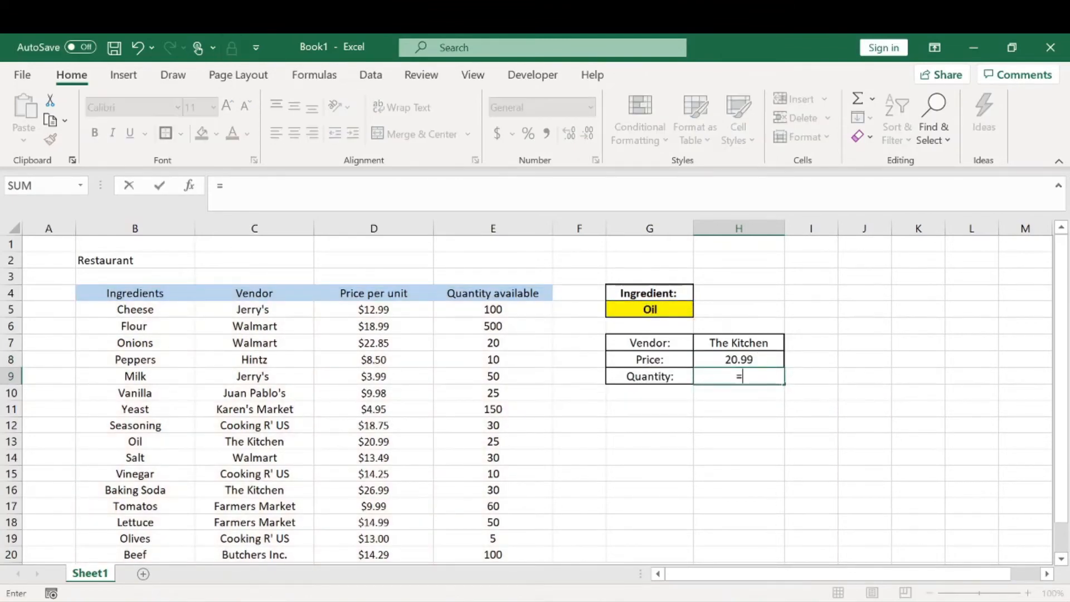
{"action": "type", "text": "vlo"}
{"action": "key", "text": "Tab"}
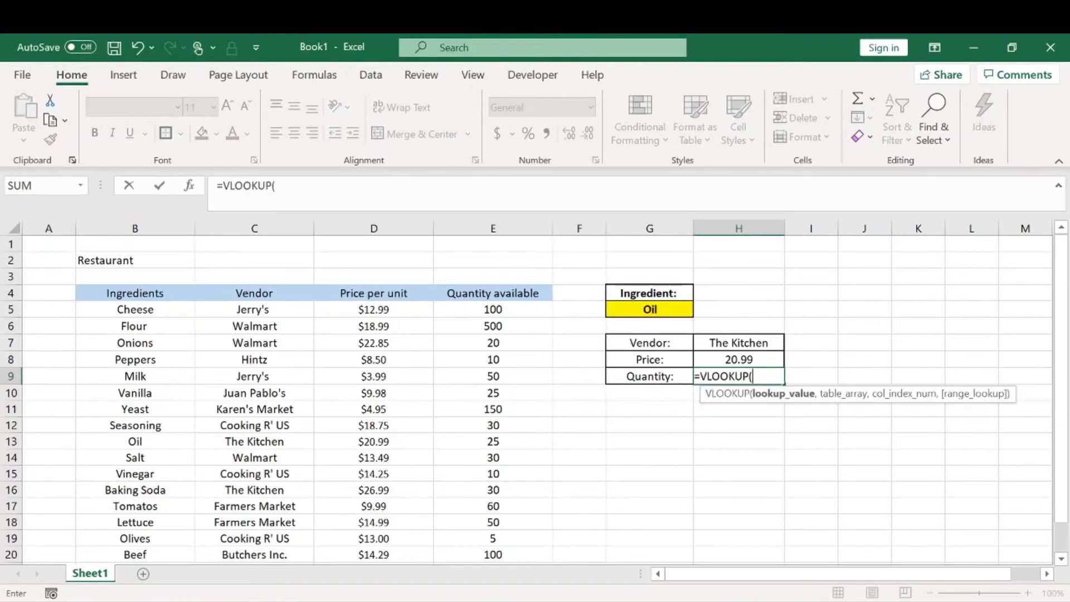
{"action": "left_click", "coordinate": [650, 310]}
{"action": "type", "text": ","}
{"action": "left_click_drag", "start_coordinate": [140, 293], "coordinate": [504, 541]}
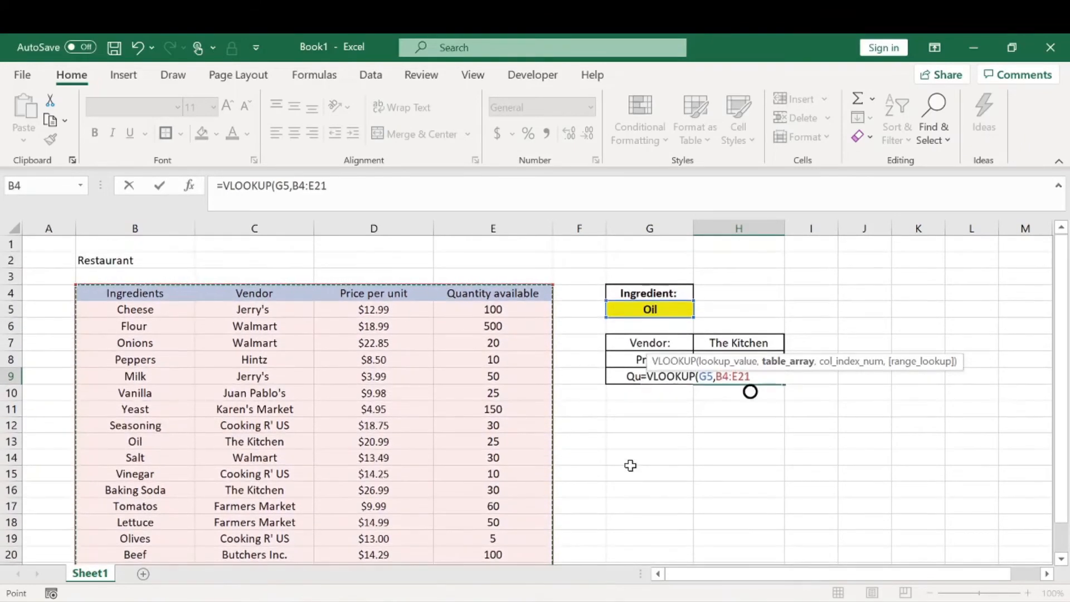
{"action": "type", "text": ",4"}
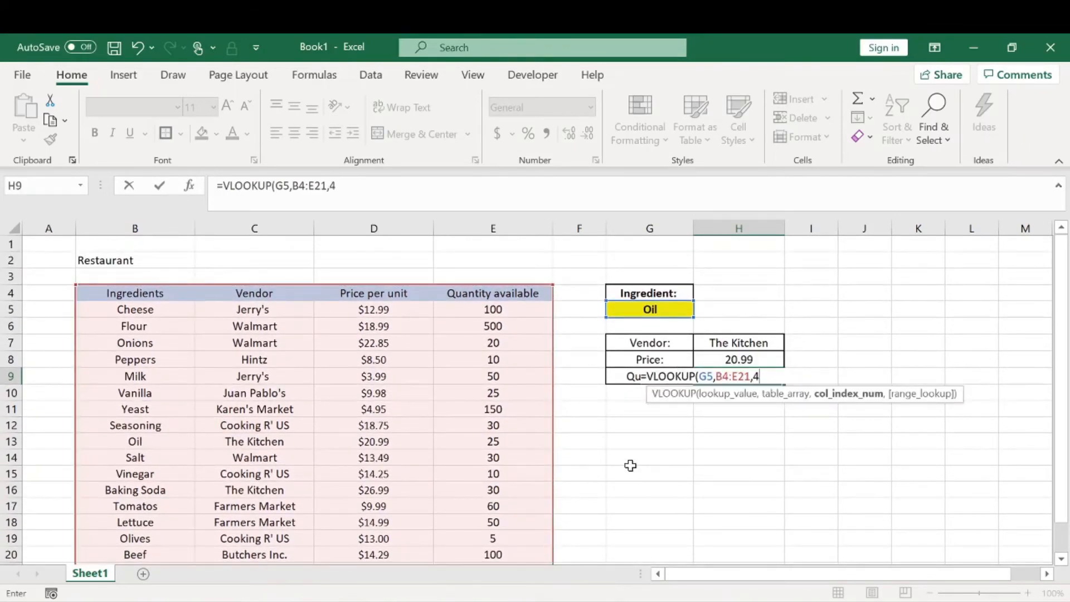
{"action": "type", "text": ","}
{"action": "key", "text": "Down"}
{"action": "key", "text": "Tab"}
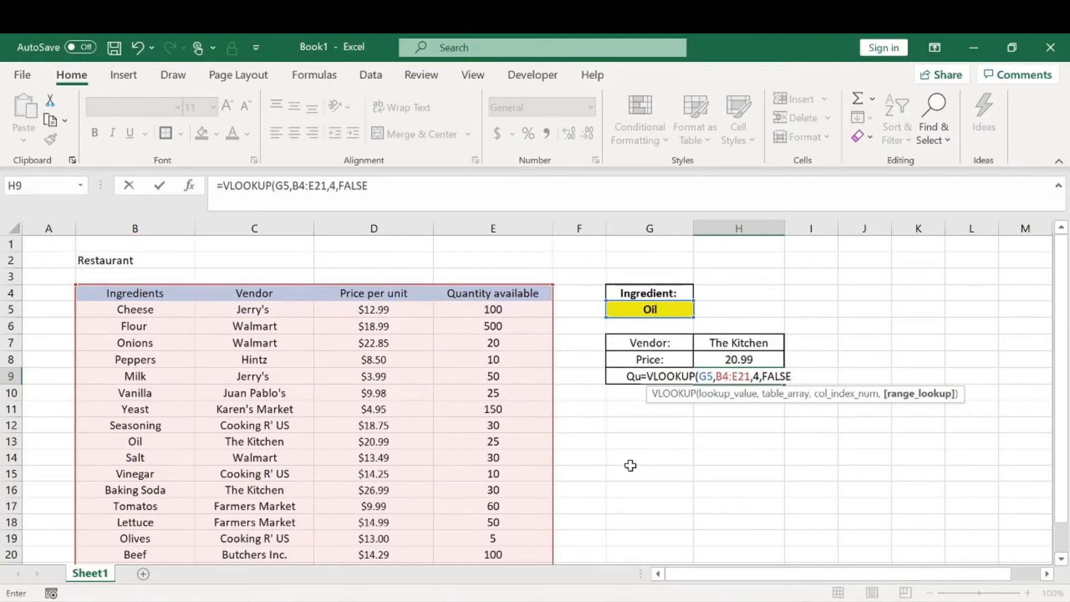
{"action": "key", "text": "Return"}
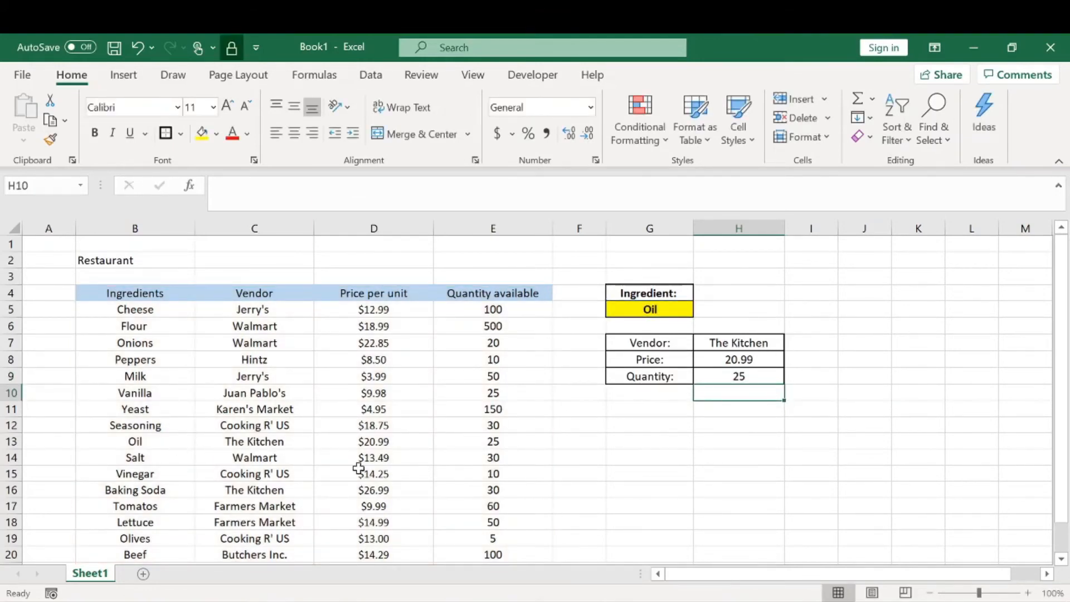
{"action": "left_click_drag", "start_coordinate": [268, 442], "coordinate": [402, 444]}
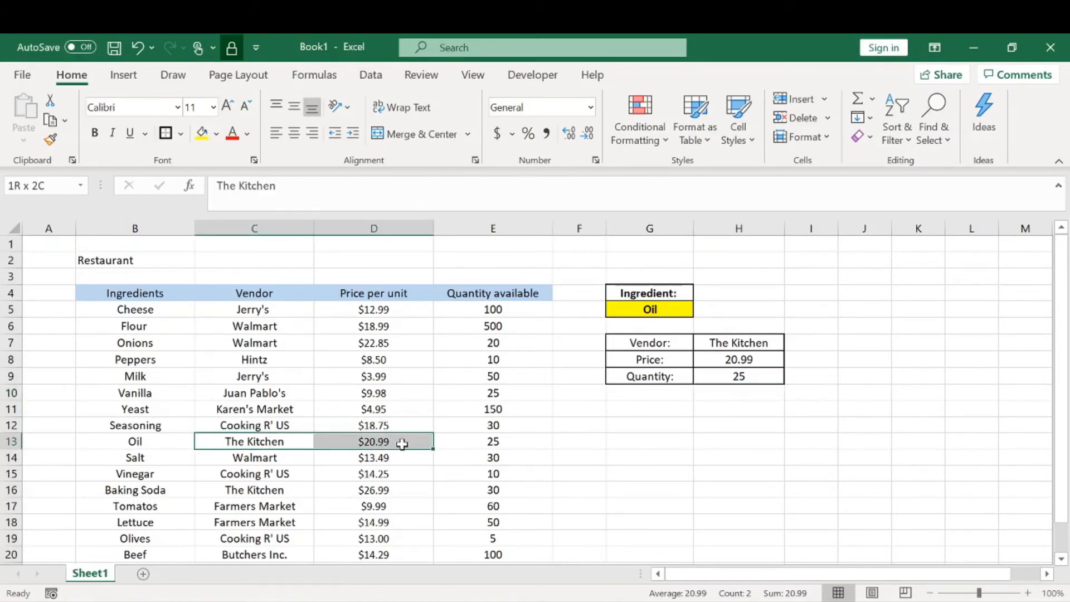
Step: Compare the vendor, price and quantity of the Oil row (B13:E13) with the lookup results in H7:H9
{"action": "left_click_drag", "start_coordinate": [409, 444], "coordinate": [493, 443]}
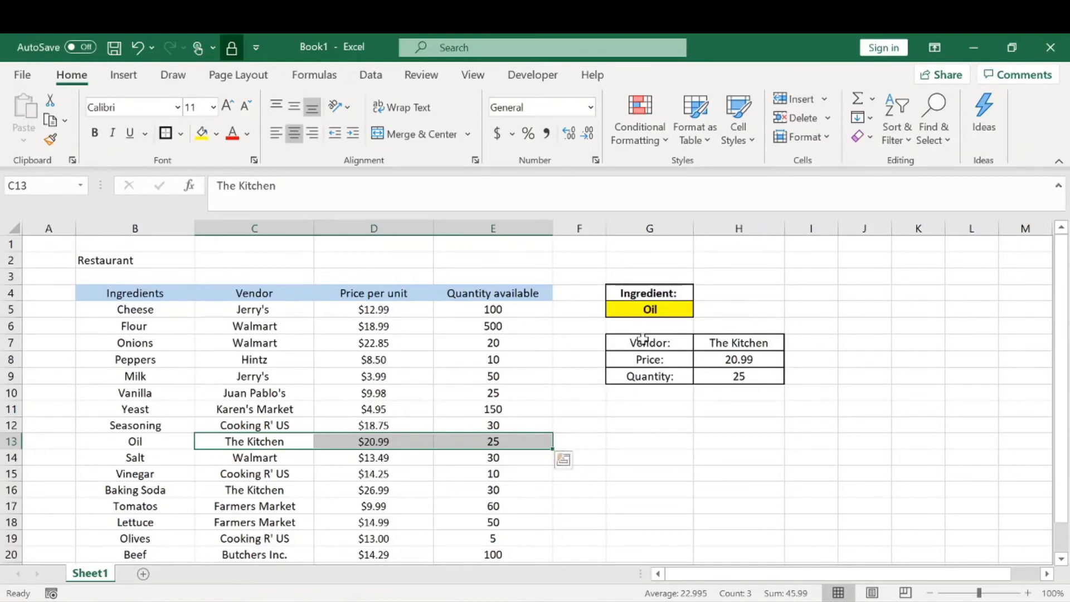
{"action": "left_click", "coordinate": [756, 322]}
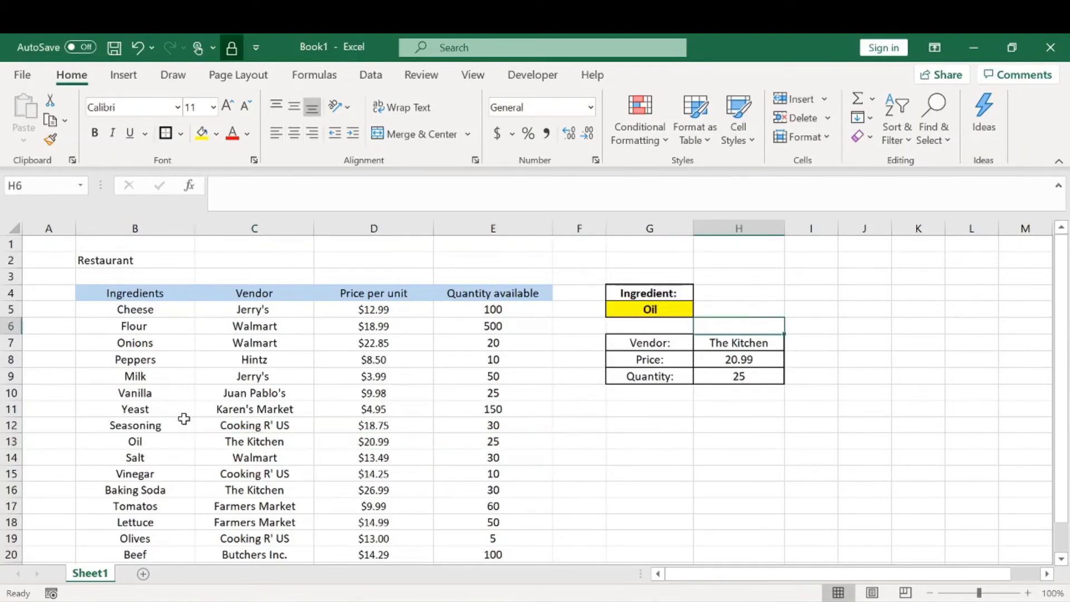
{"action": "left_click_drag", "start_coordinate": [166, 442], "coordinate": [463, 444]}
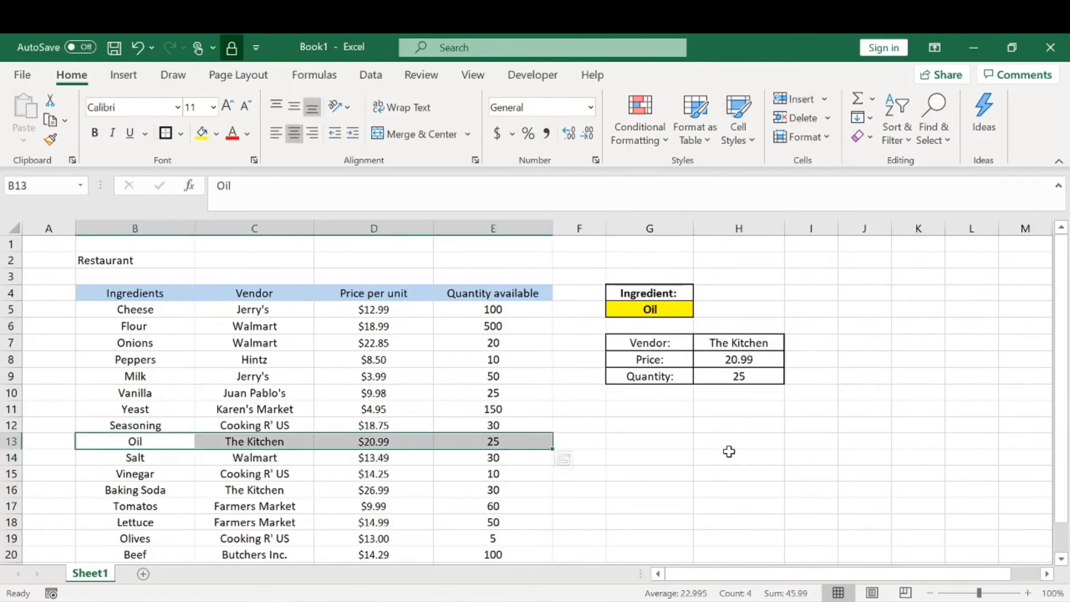
{"action": "left_click", "coordinate": [685, 442]}
{"action": "left_click", "coordinate": [647, 410]}
{"action": "scroll", "coordinate": [238, 427], "scroll_direction": "down", "scroll_amount": 1}
{"action": "scroll", "coordinate": [258, 417], "scroll_direction": "up", "scroll_amount": 1}
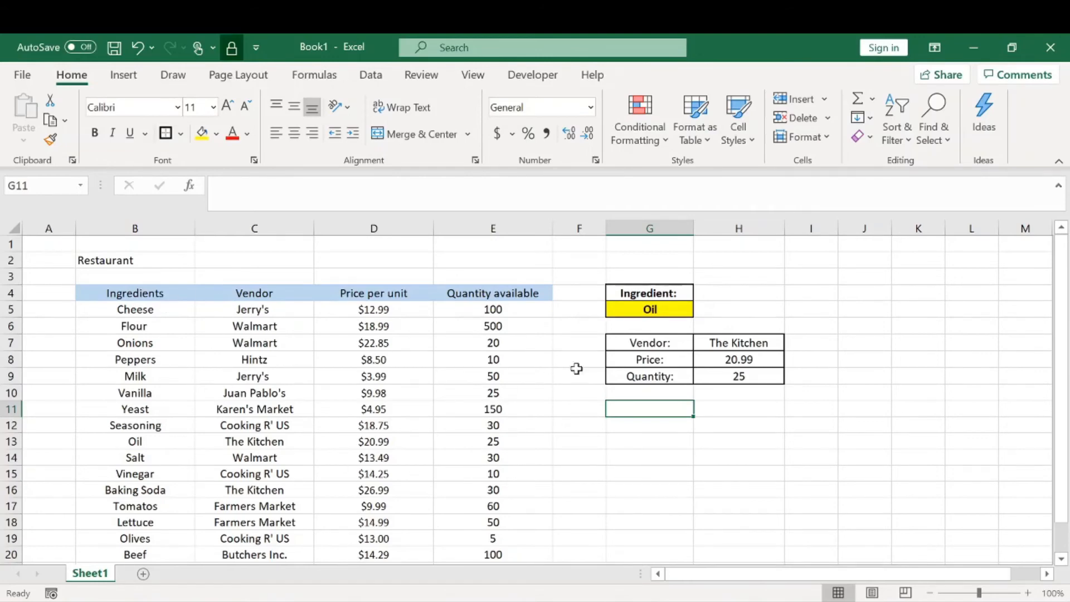
{"action": "left_click", "coordinate": [674, 307]}
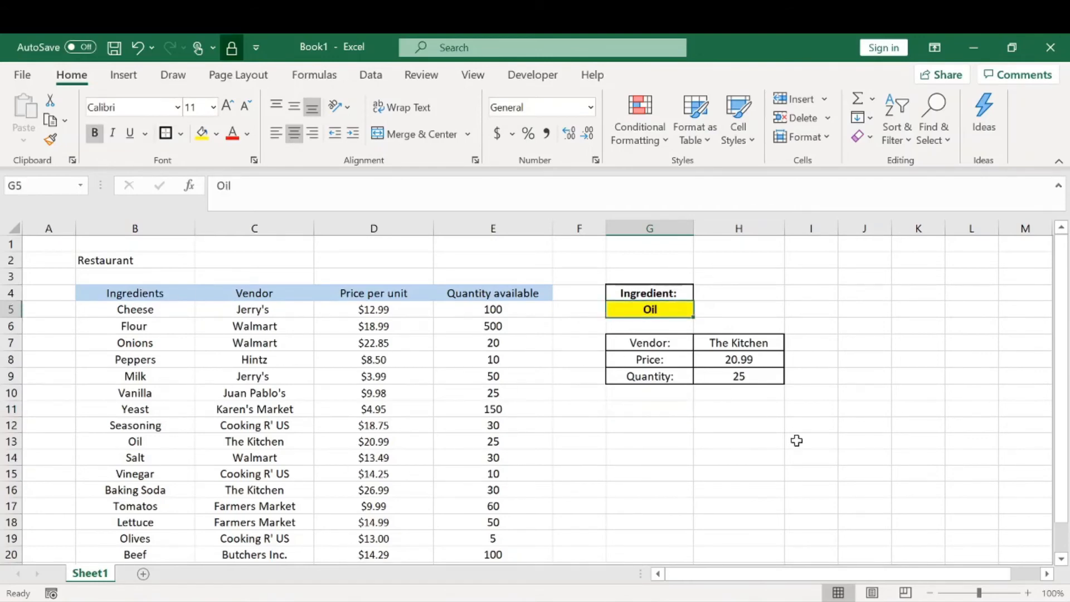
{"action": "left_click_drag", "start_coordinate": [760, 348], "coordinate": [740, 375]}
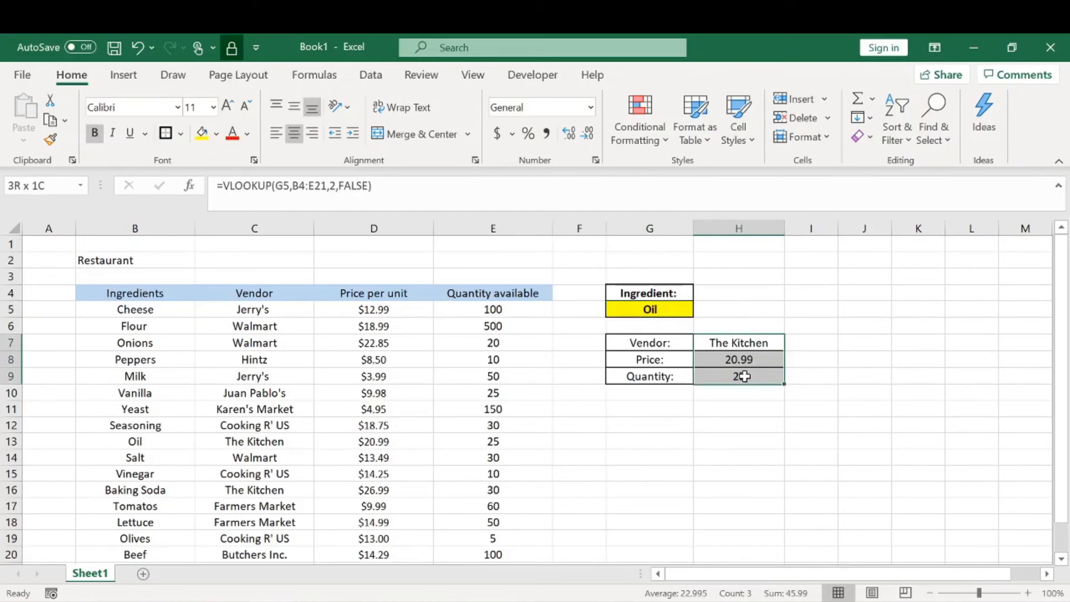
Step: Change the ingredient in the yellow lookup cell G5 to Salt to test the VLOOKUP formulas with another item
{"action": "left_click", "coordinate": [686, 308]}
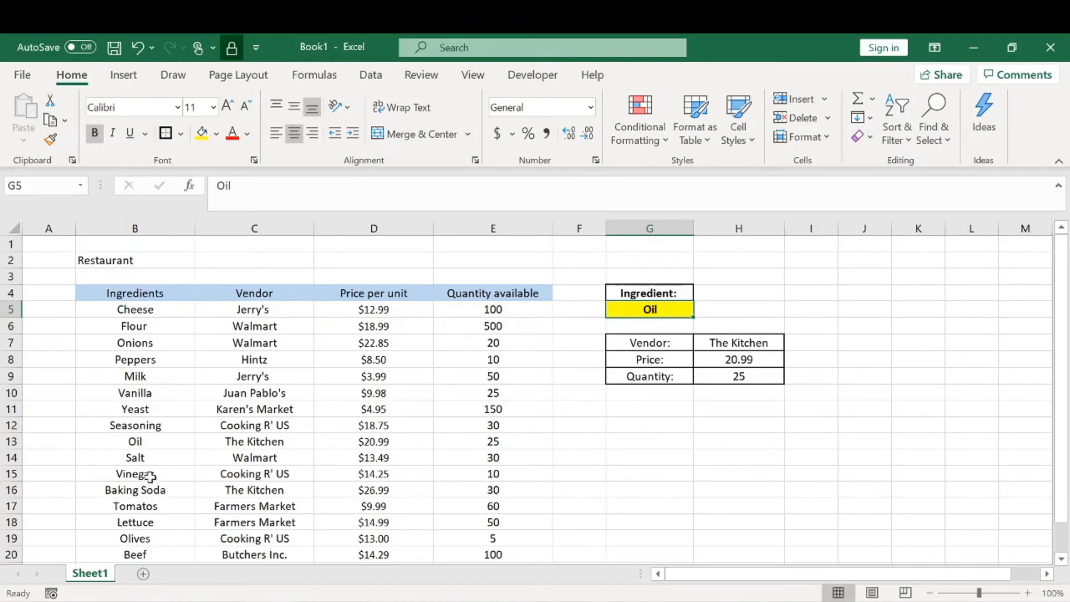
{"action": "type", "text": "Salt"}
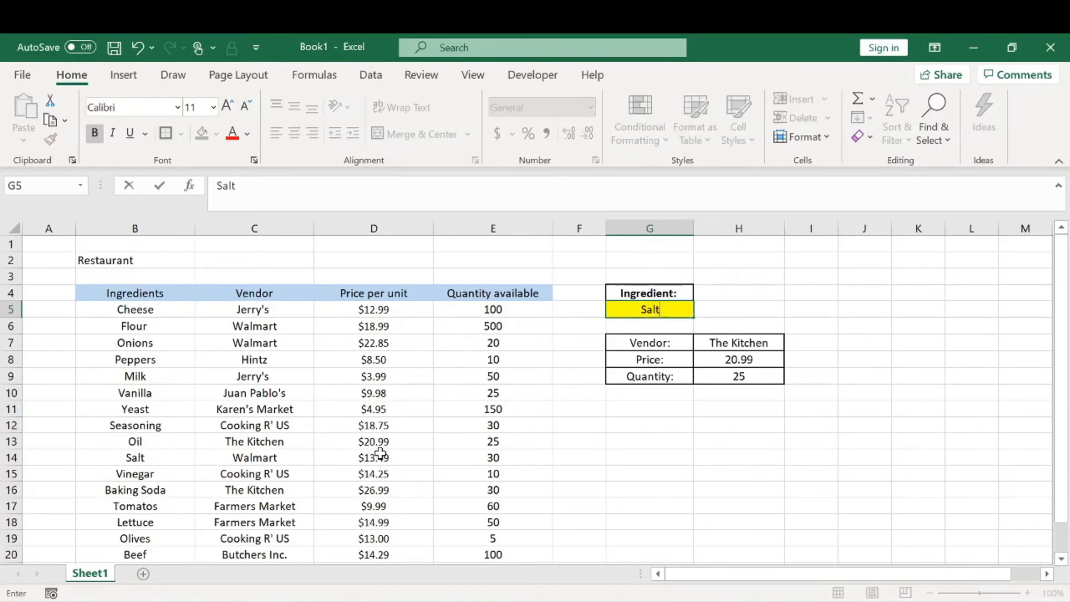
{"action": "key", "text": "Return"}
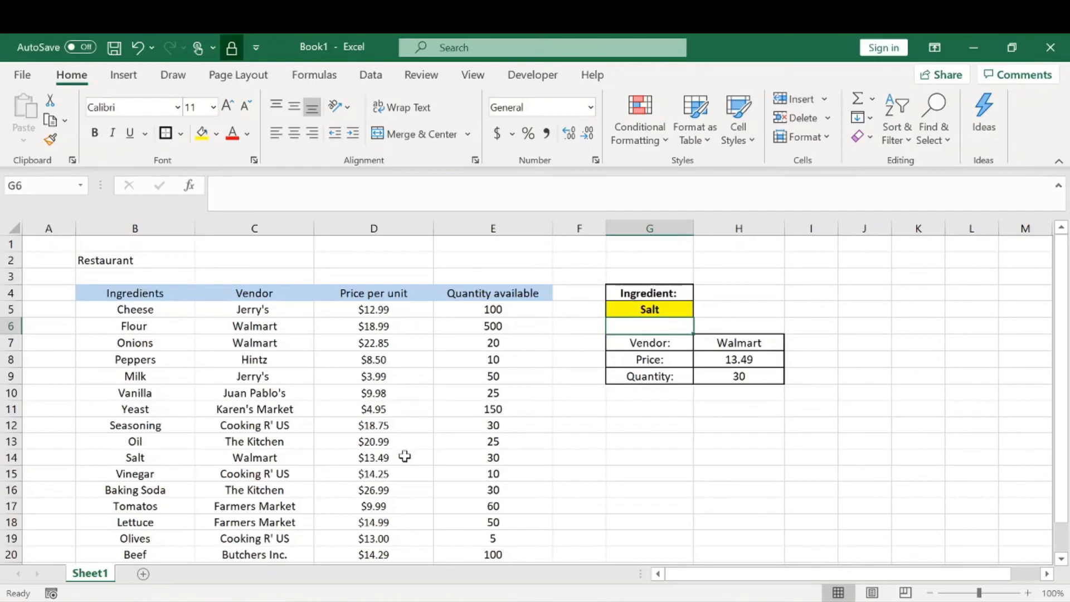
{"action": "left_click", "coordinate": [747, 306]}
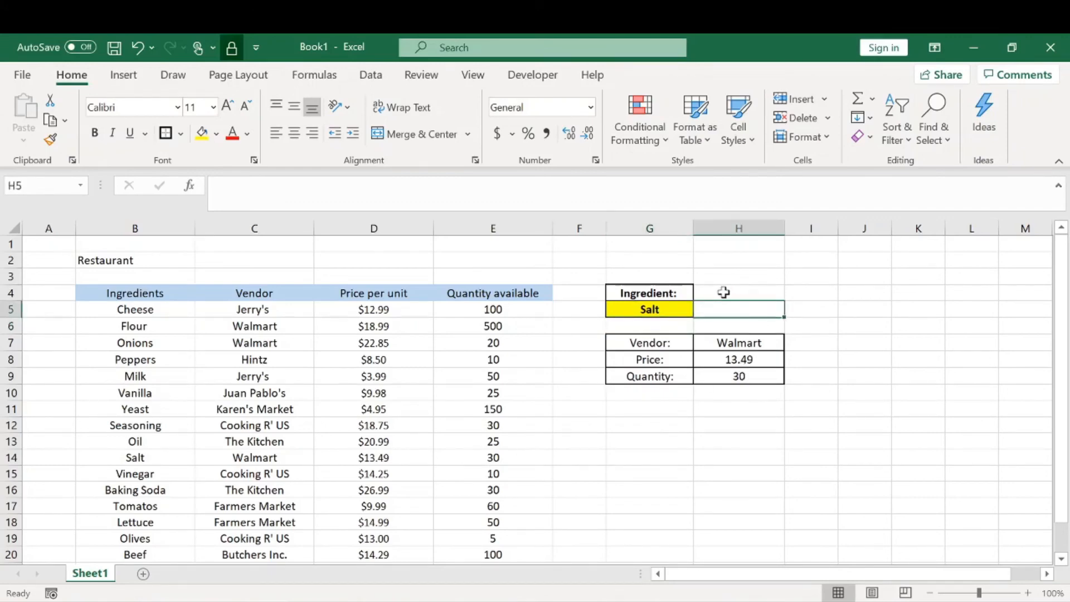